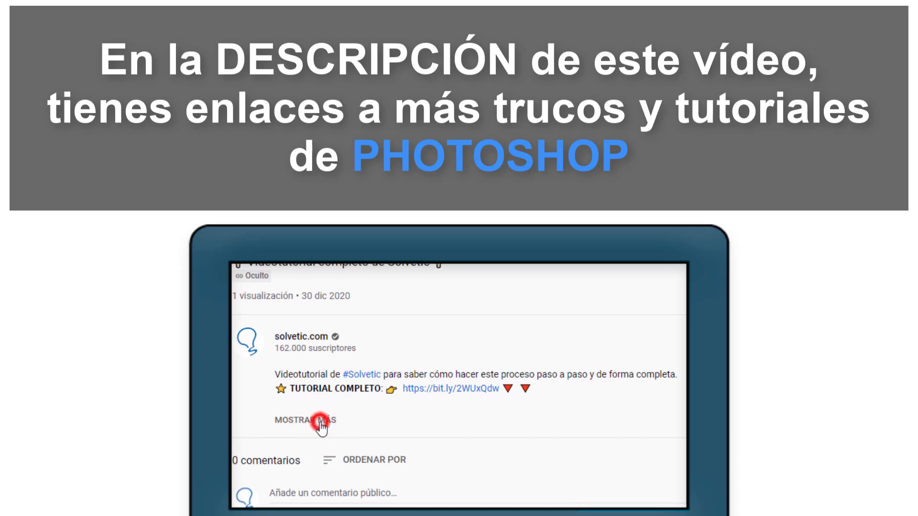
left_click(319, 423)
scroll(322, 421, "down", 3)
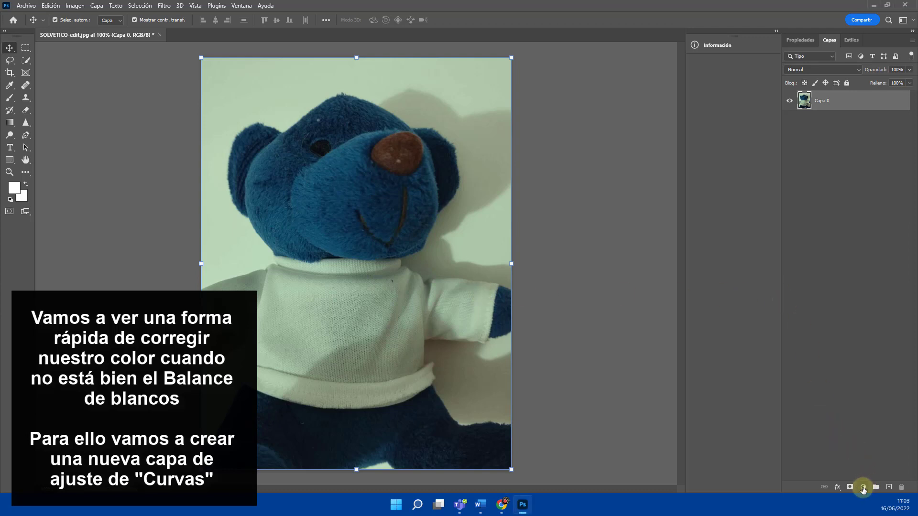
- Add a Curves adjustment layer above the Capa 0 bear photo
left_click(863, 489)
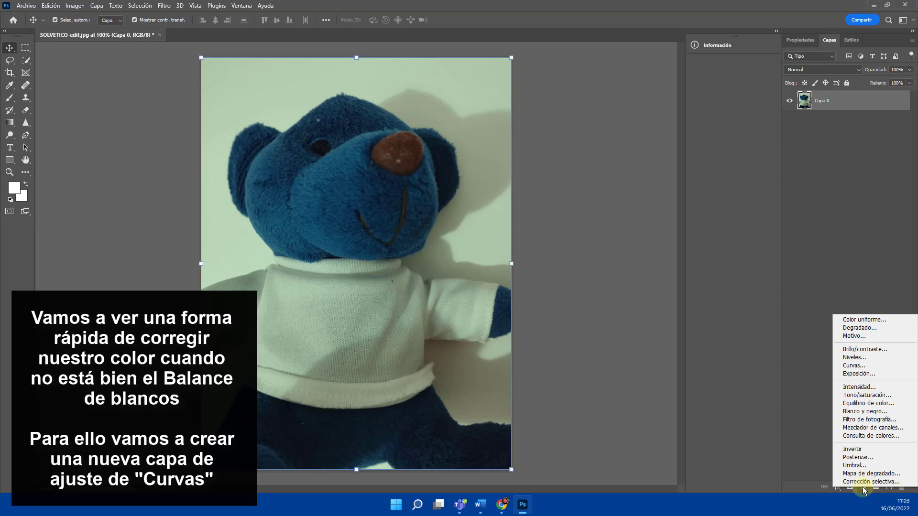
left_click(856, 365)
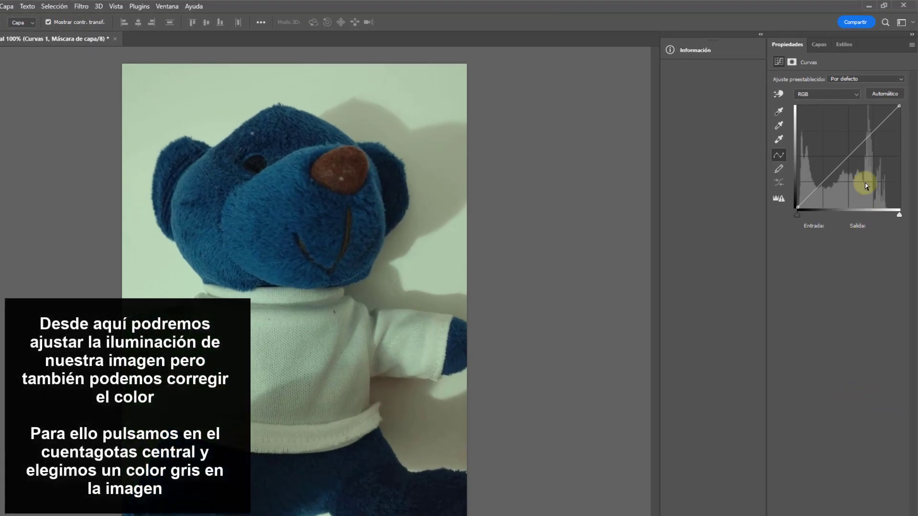
- Try lifting the RGB curve to output 186 at input 144 and sampling a grey point in the photo, and undo both
left_click_drag(857, 148, 855, 134)
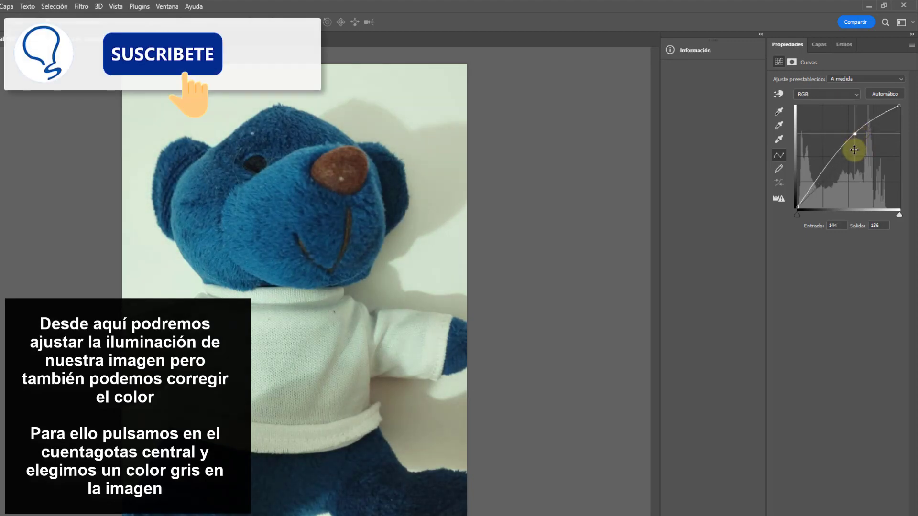
left_click(779, 126)
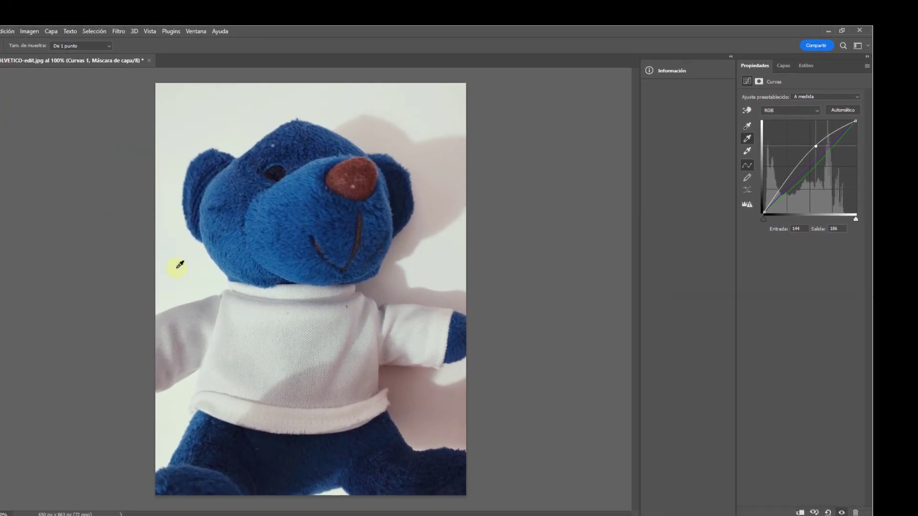
key("ctrl+z")
key("ctrl+z")
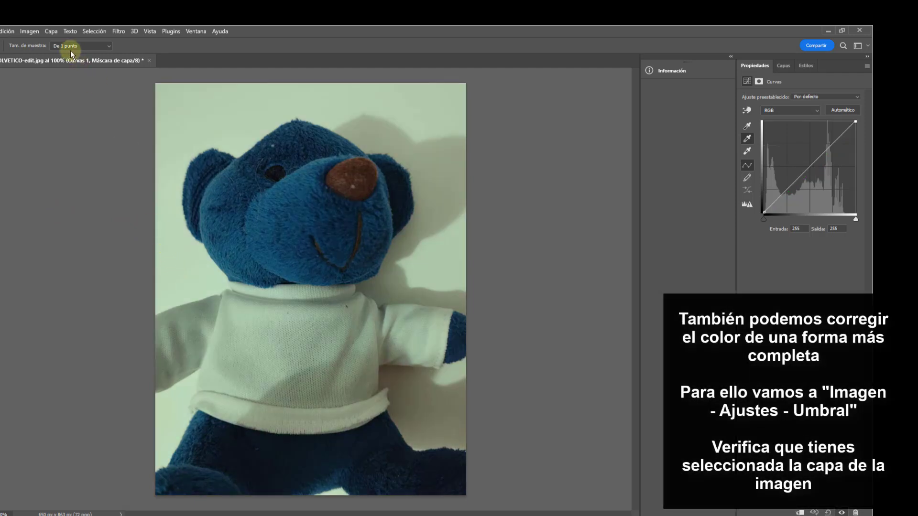
left_click(52, 31)
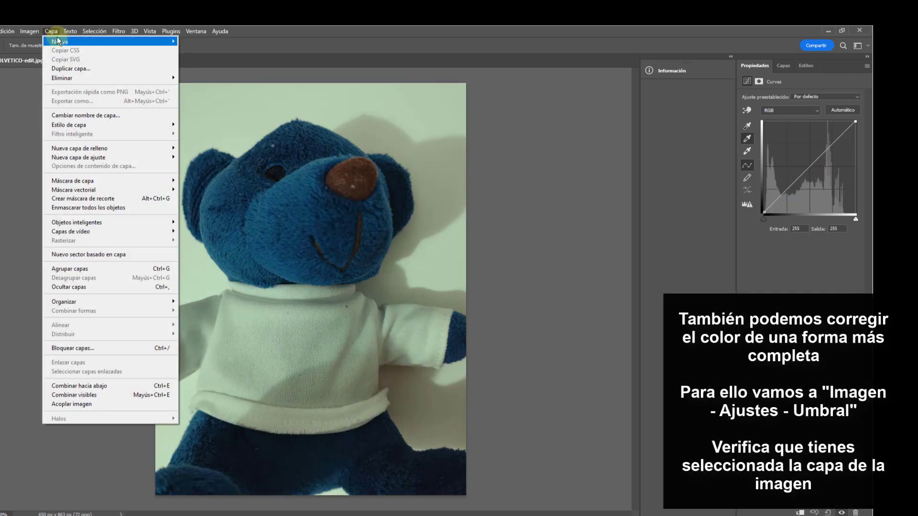
mouse_move(34, 35)
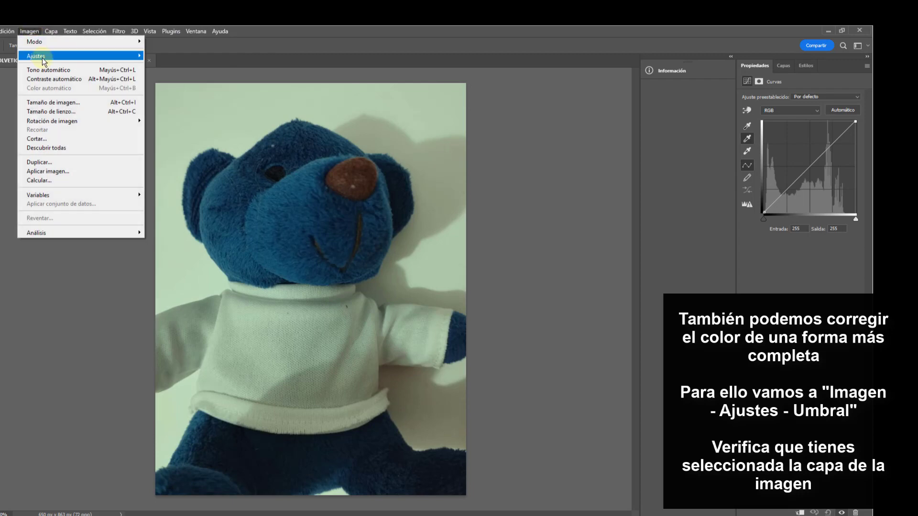
mouse_move(122, 66)
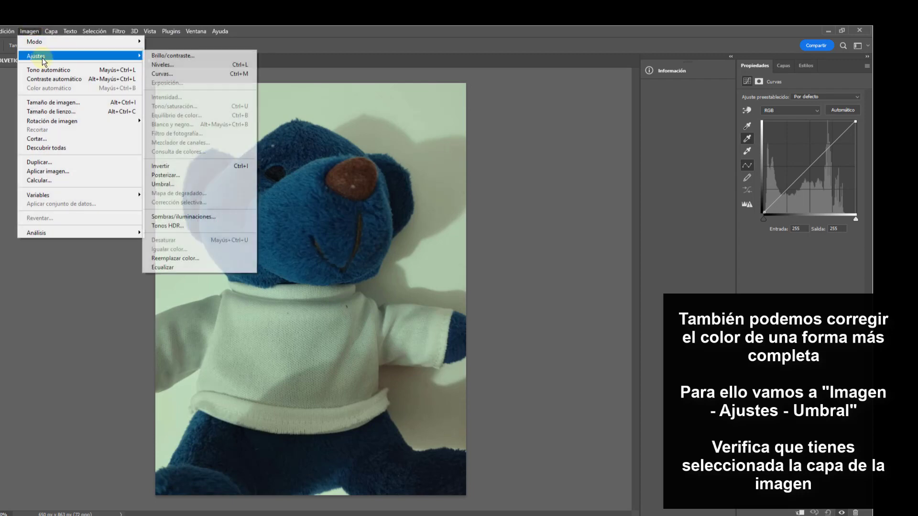
left_click(174, 185)
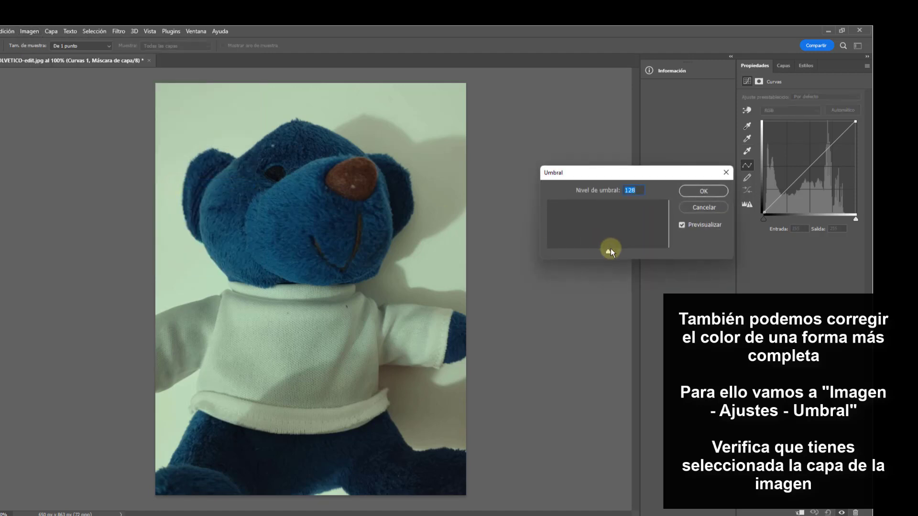
mouse_move(609, 254)
left_mouse_down()
mouse_move(590, 250)
mouse_move(620, 252)
left_mouse_up()
left_click(703, 206)
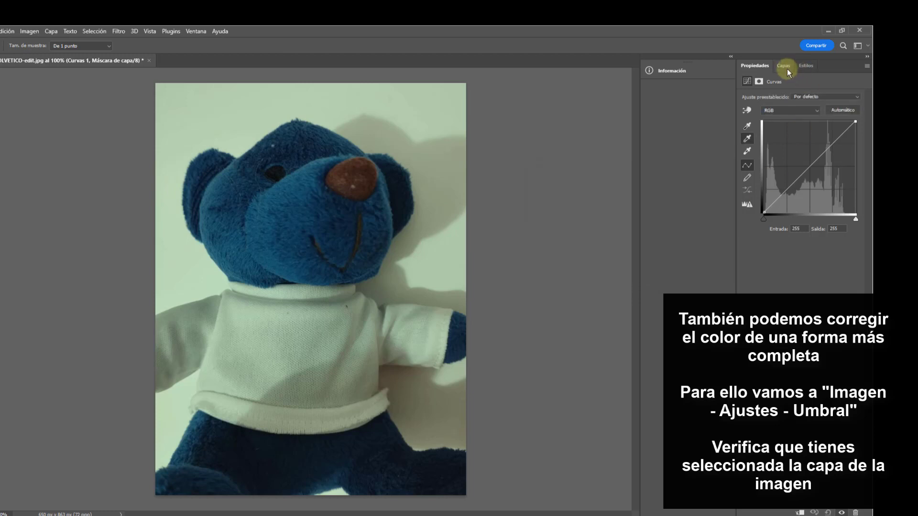
- Preview a Threshold adjustment at level 88 on the Capa 0 image layer
left_click(784, 65)
left_click(787, 147)
left_click(29, 31)
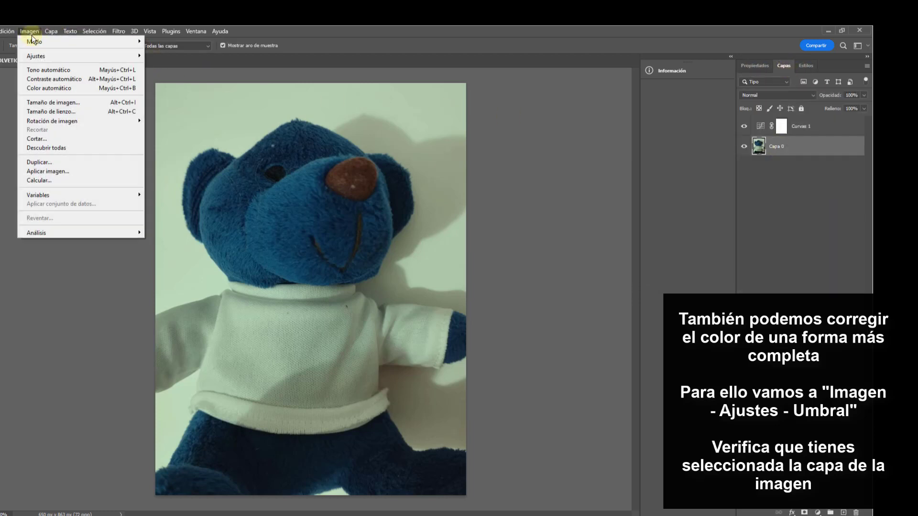
mouse_move(48, 56)
left_click(175, 184)
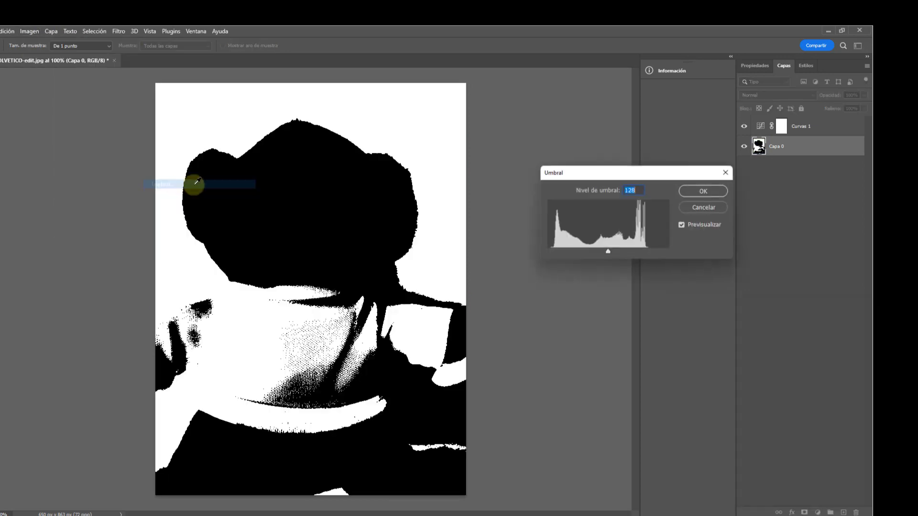
left_click_drag(608, 252, 590, 245)
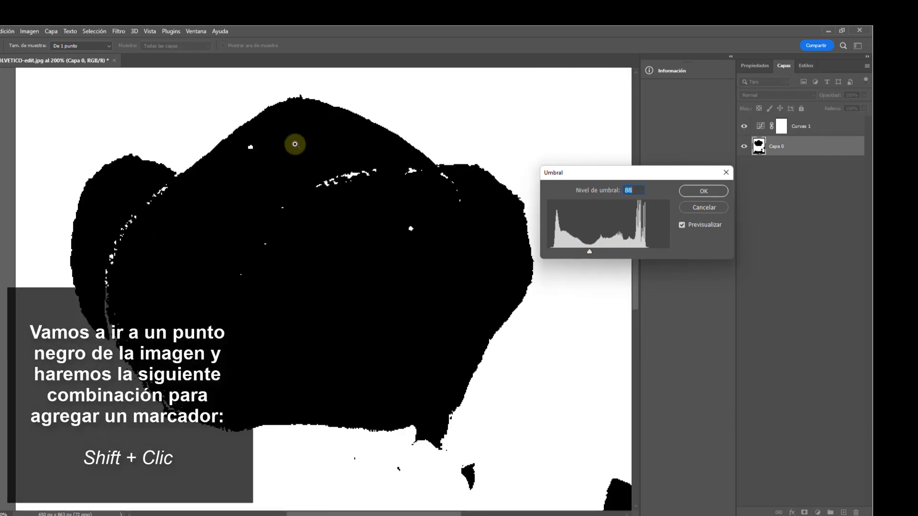
- Place one colour marker on a black area of the bear's head and another on the white collar, and discard the threshold
scroll(293, 143, "up", 1)
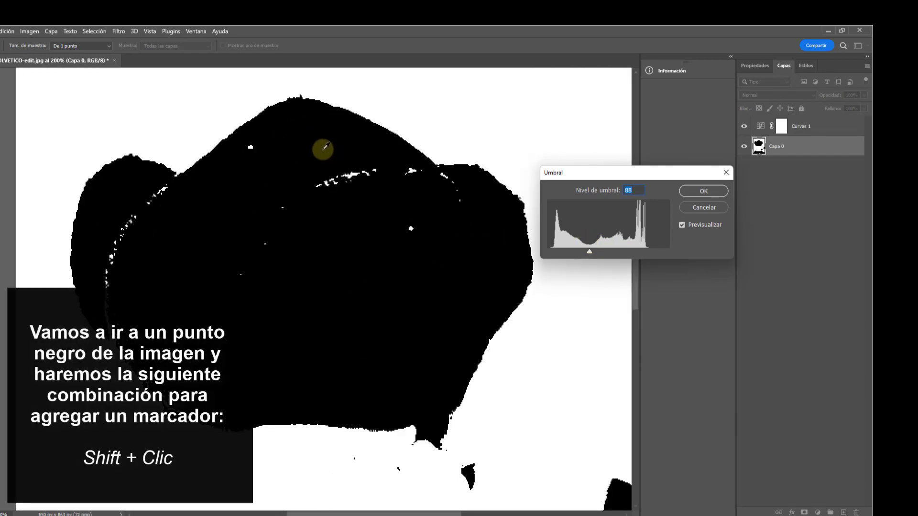
left_click(303, 130, "shift")
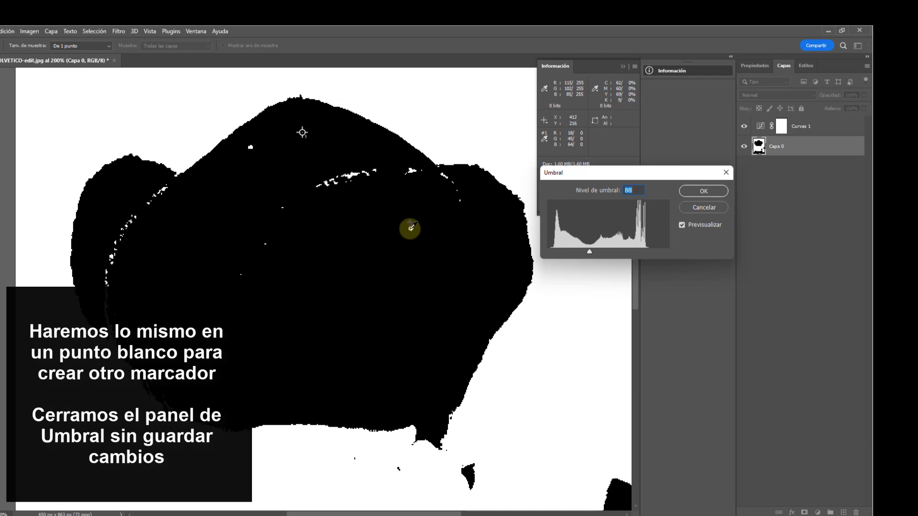
left_click(296, 441, "shift")
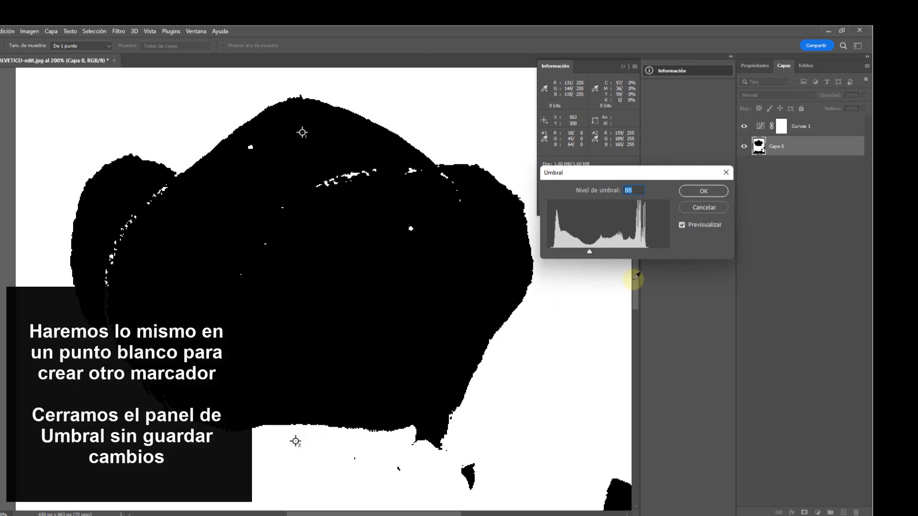
left_click(698, 209)
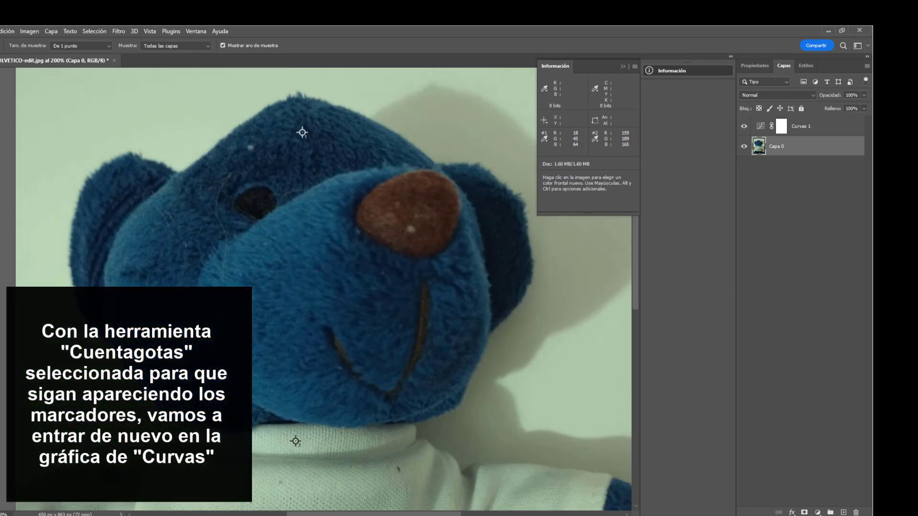
- Reopen the Curves 1 adjustment and set its black point at marker 1 on the bear's head
key("ctrl+minus")
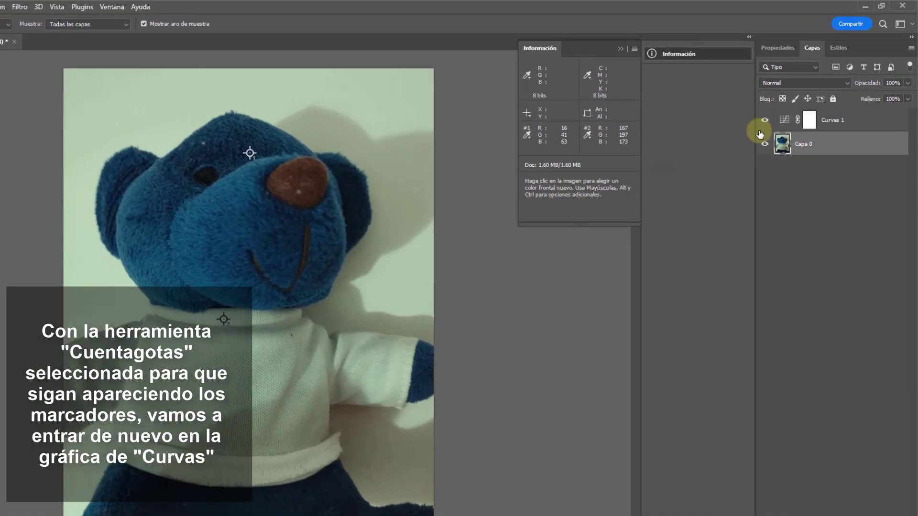
double_click(785, 120)
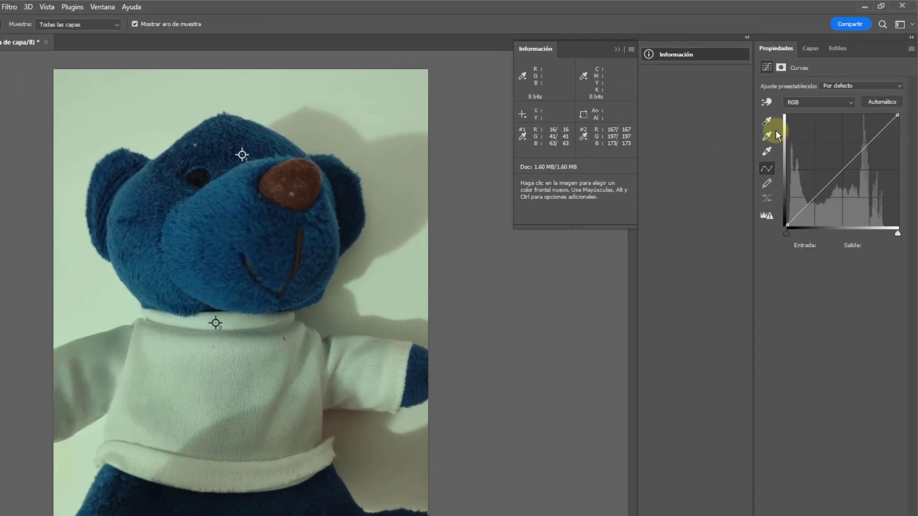
left_click(767, 123)
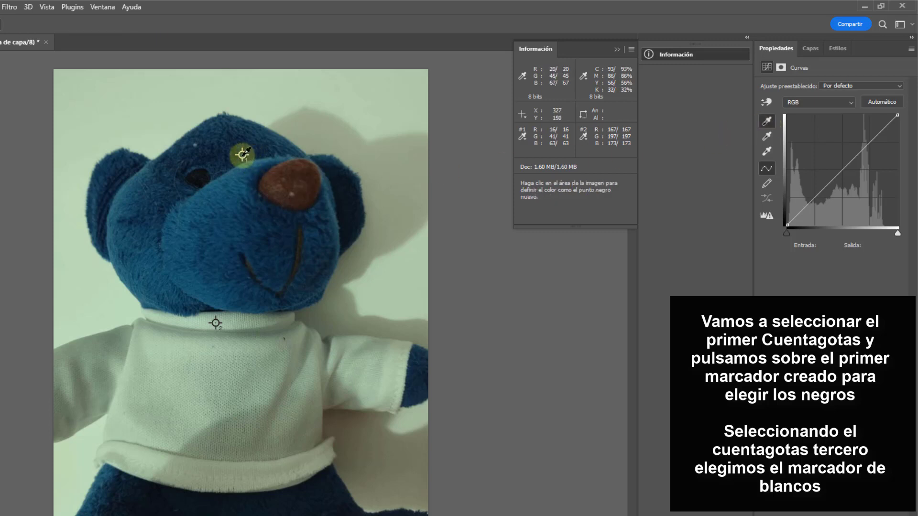
left_click(243, 154)
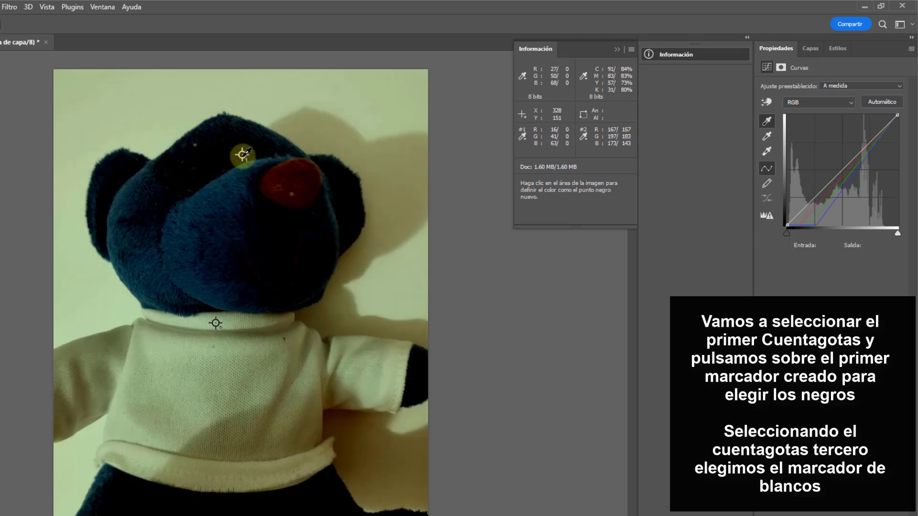
- Set the Curves white point at marker 2 on the collar and the grey point on the shaded sleeve
left_click(767, 152)
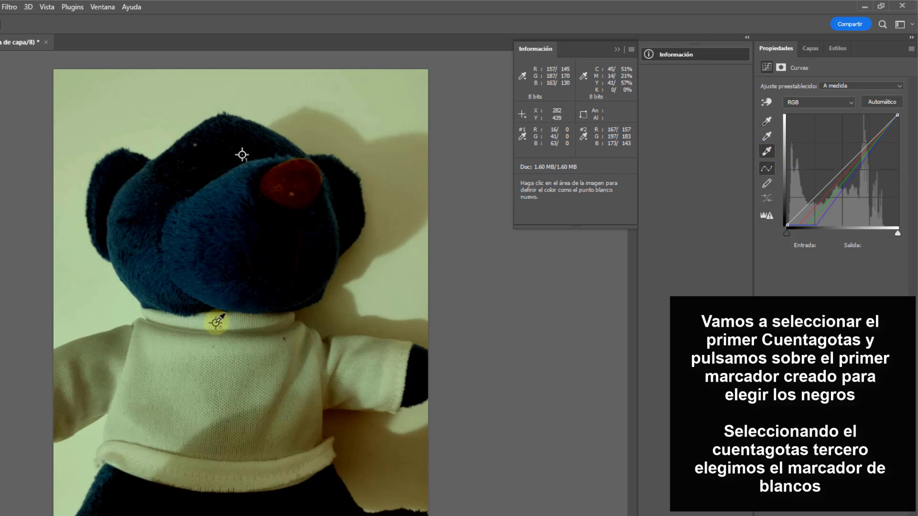
left_click(216, 323)
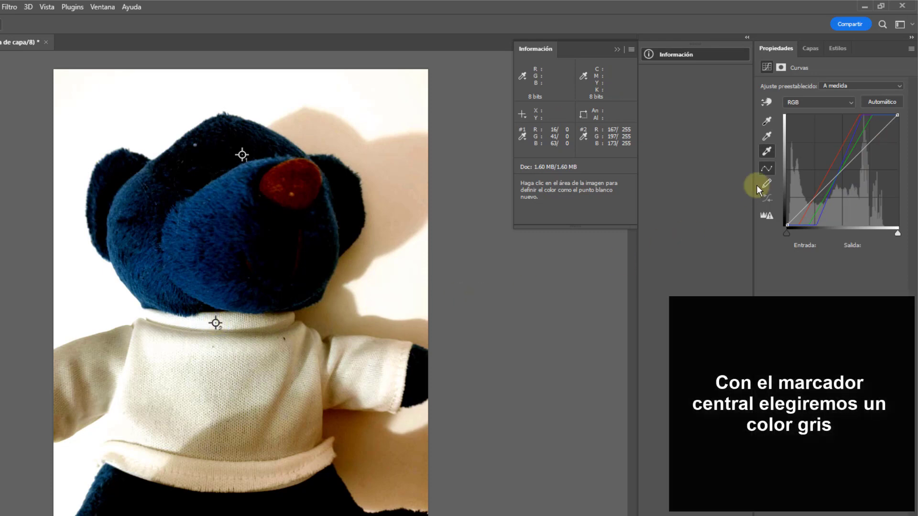
left_click(767, 139)
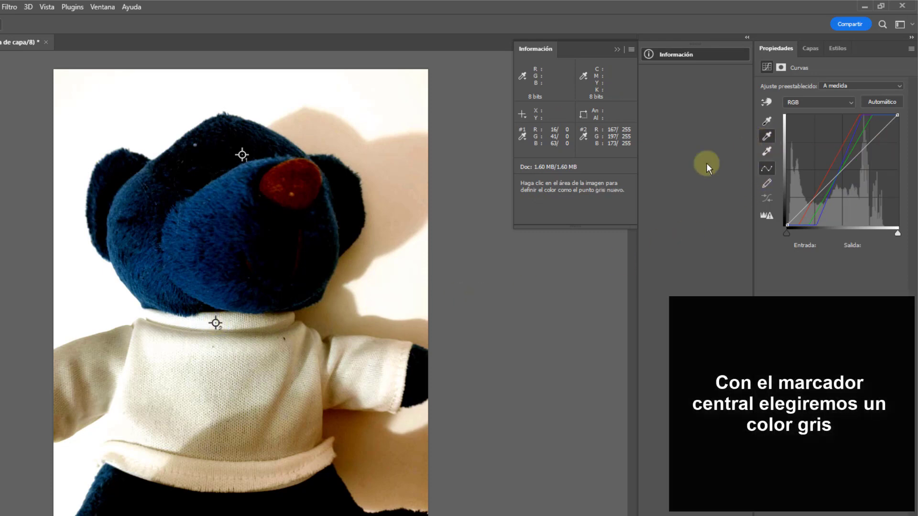
left_click(108, 377)
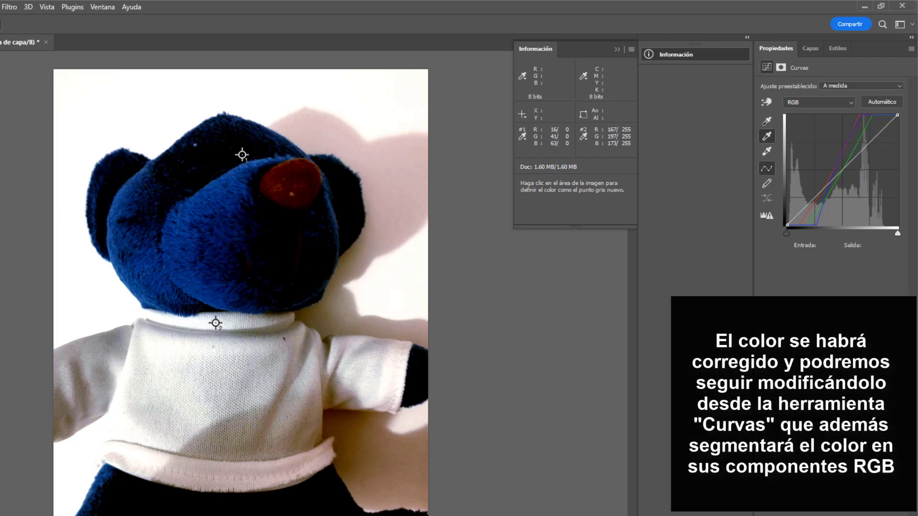
key("b")
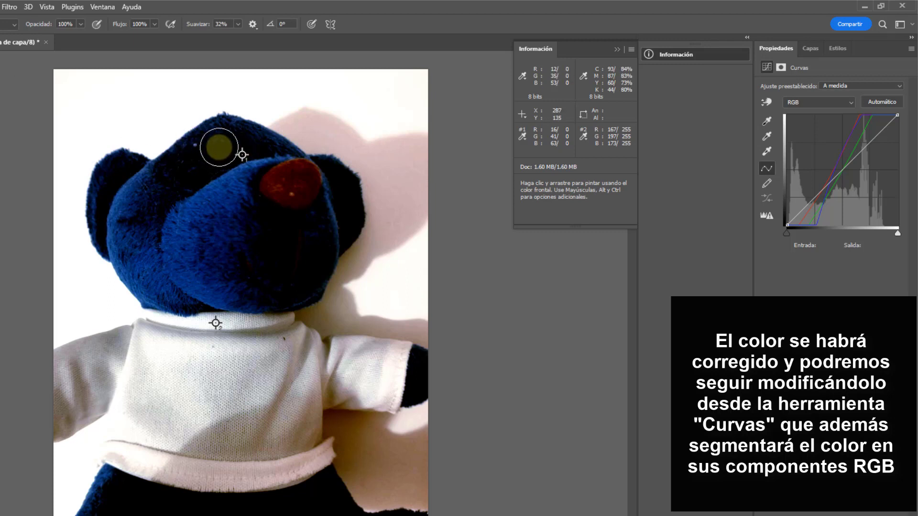
left_click(0, 7)
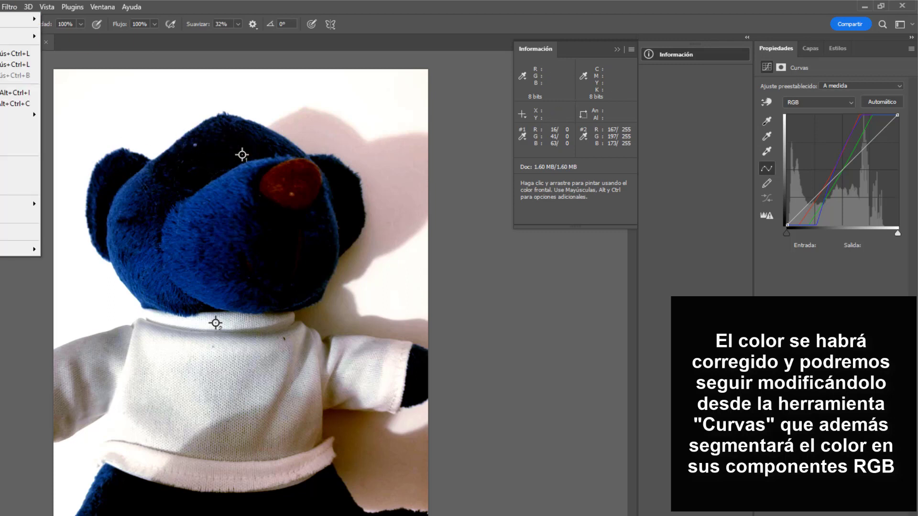
mouse_move(9, 36)
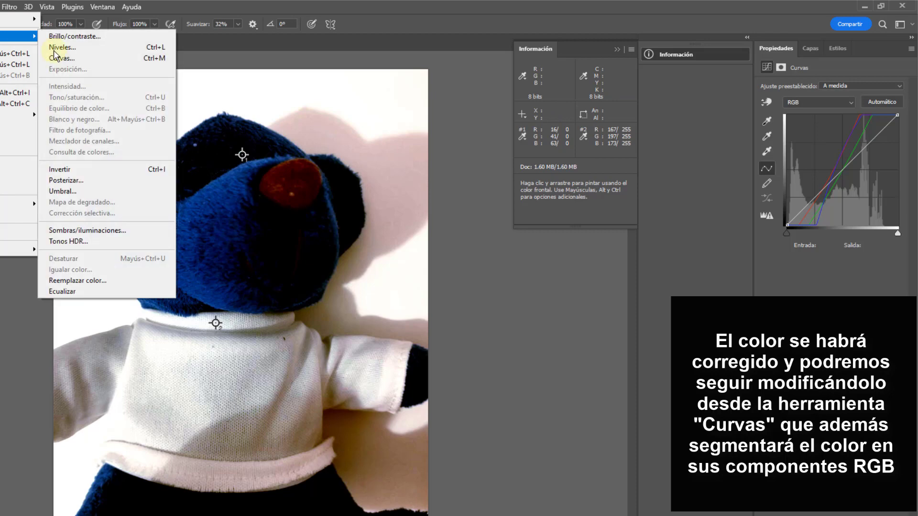
left_click(815, 48)
left_click(776, 48)
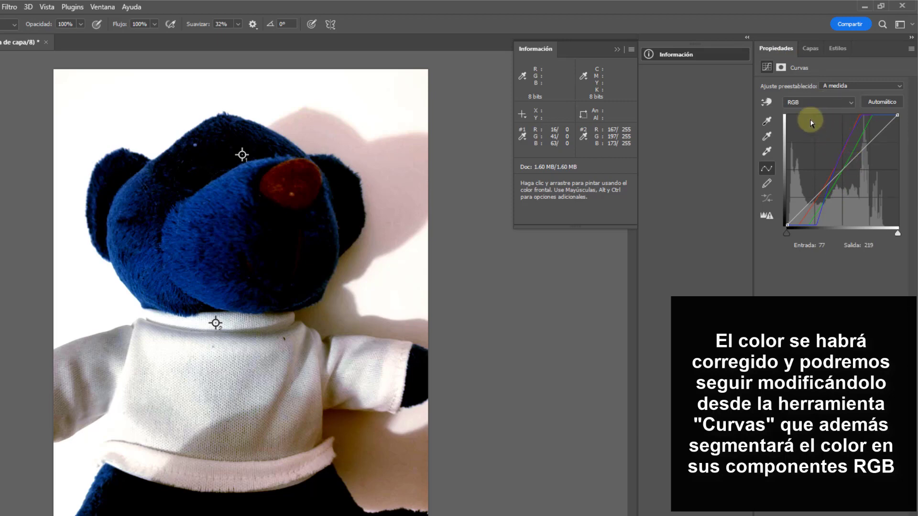
- Add a point at input 130, output 127 to the RGB curve and adjust its shadow portion
left_click(844, 169)
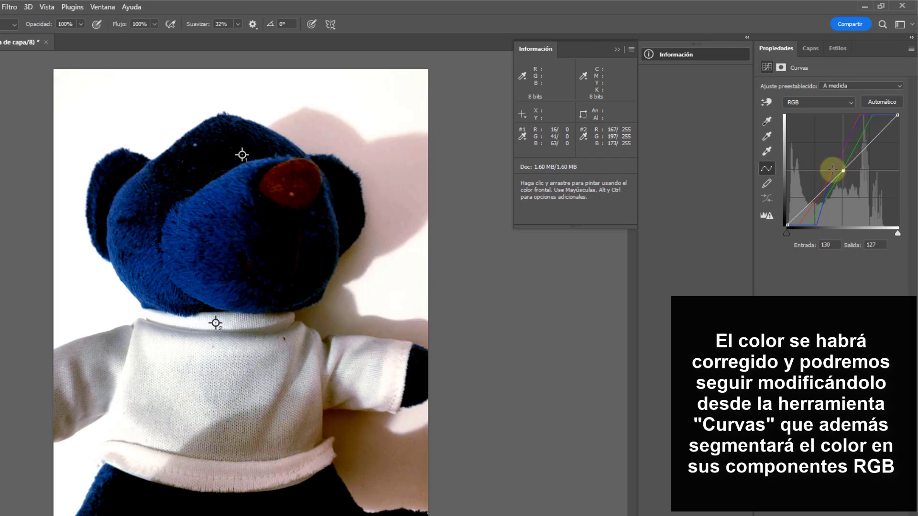
left_click_drag(830, 171, 850, 189)
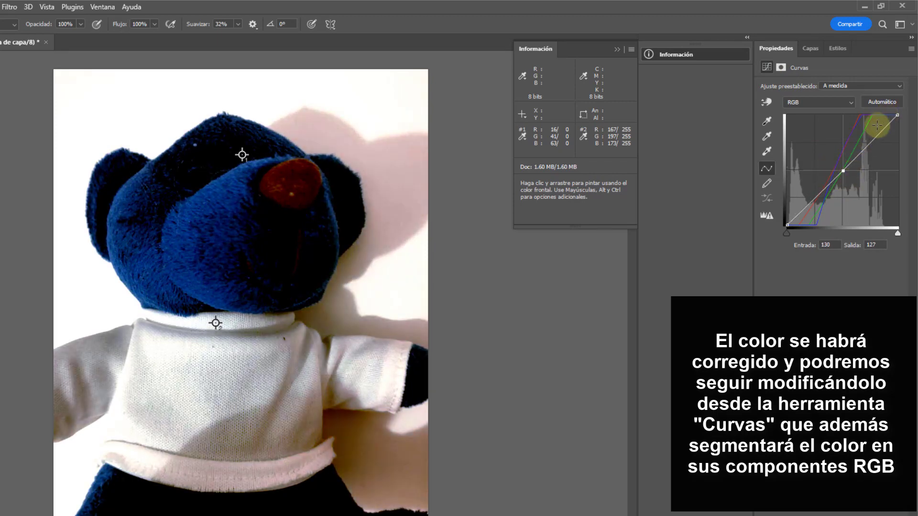
mouse_move(788, 234)
left_mouse_down()
mouse_move(795, 234)
mouse_move(773, 234)
left_mouse_up()
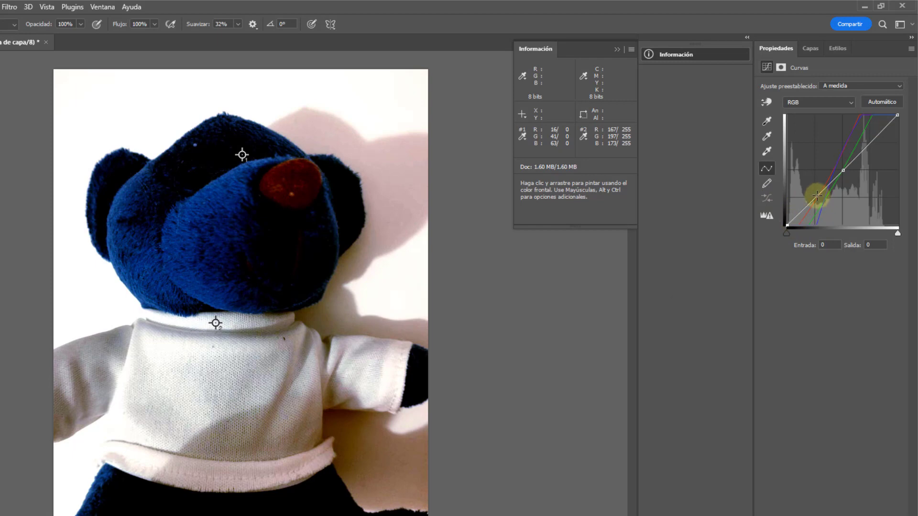
left_click_drag(815, 197, 814, 192)
- Remove both colour markers from the bear photo using a temporary Threshold on layer Capa 0, and discard the threshold
left_click(813, 47)
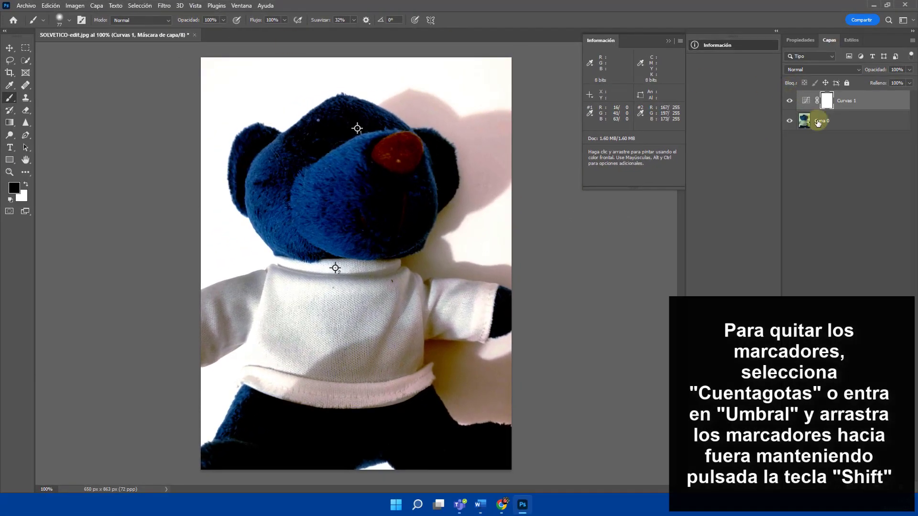
left_click(820, 120)
left_click(71, 6)
mouse_move(96, 30)
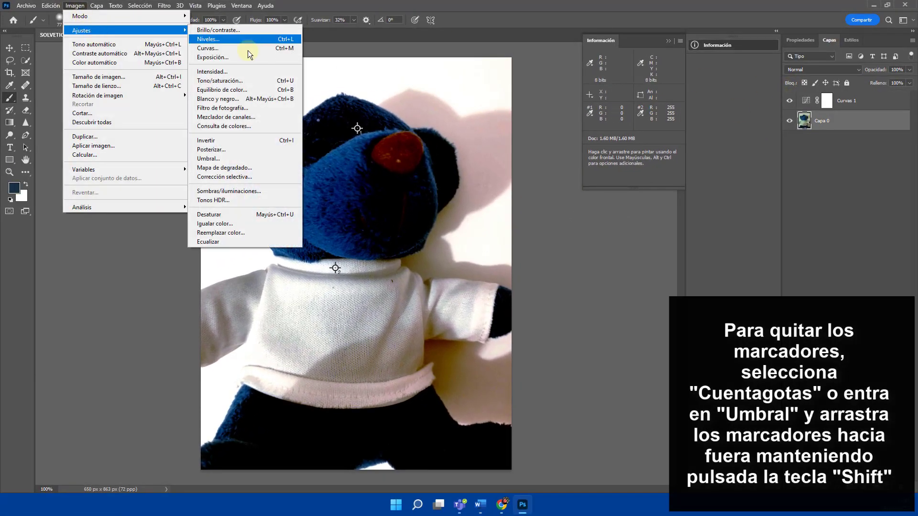
left_click(234, 158)
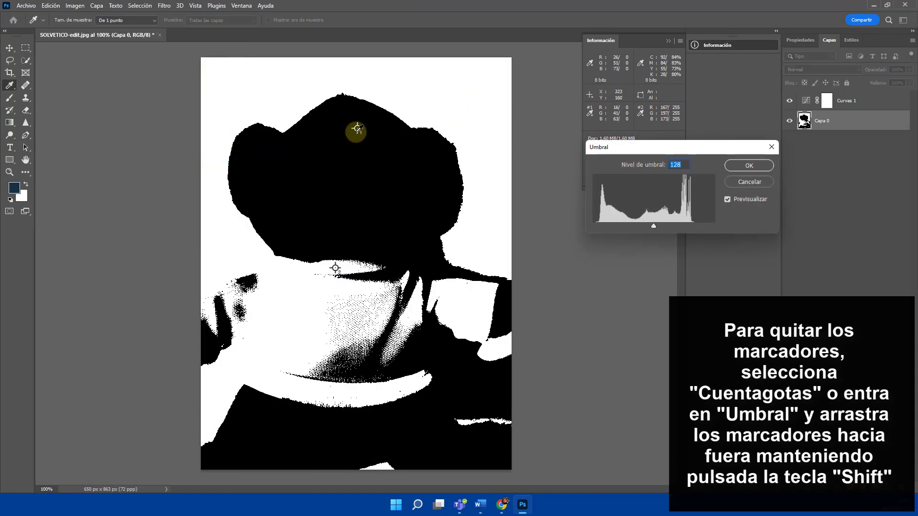
left_click(357, 128)
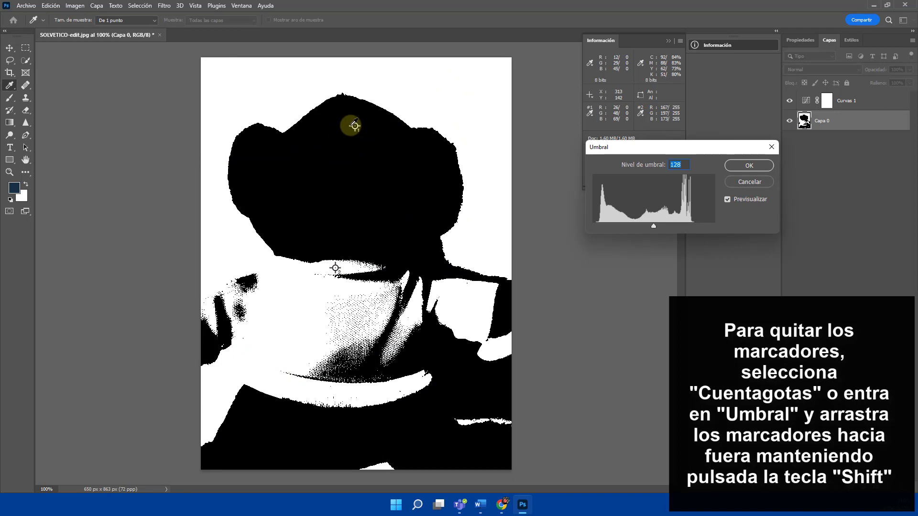
left_click_drag(354, 125, 115, 90)
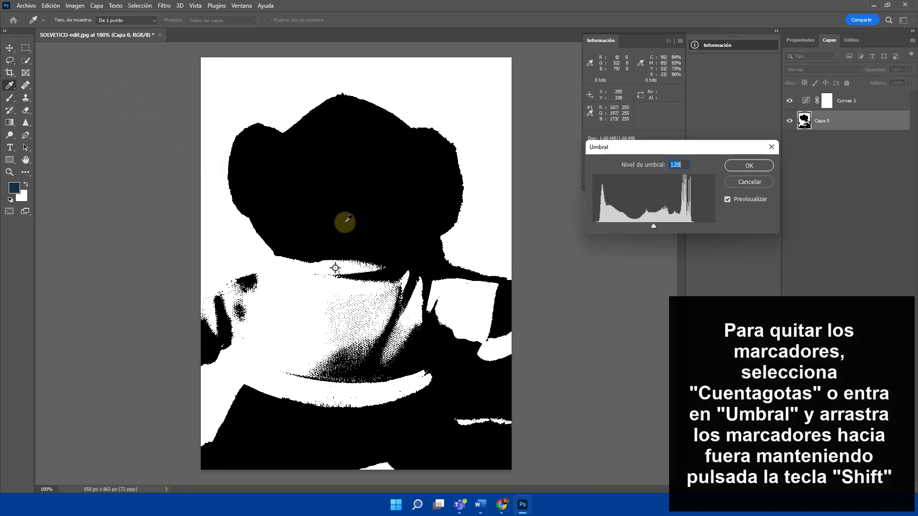
left_click_drag(335, 269, 45, 260)
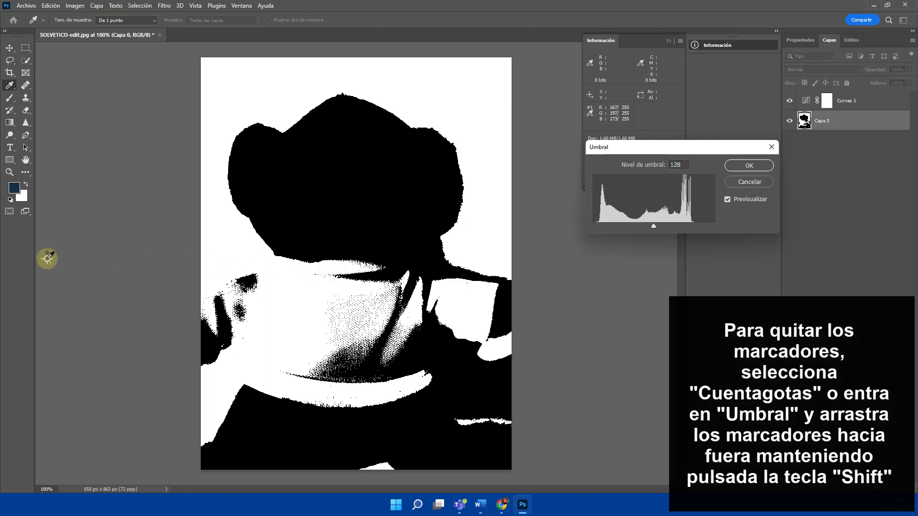
left_click(751, 185)
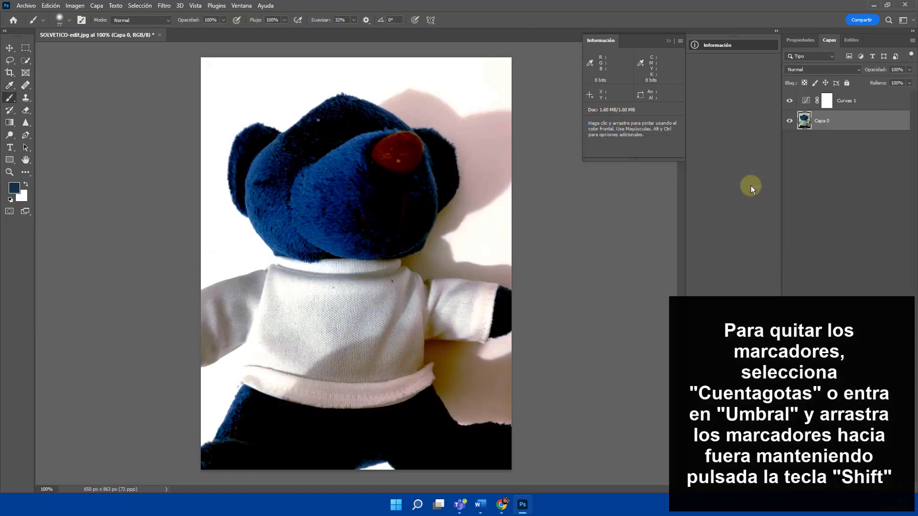
key("b")
- In the blue channel of Curves 1, move the black point to about input 60 and the midtones to input 105, output 124
double_click(806, 100)
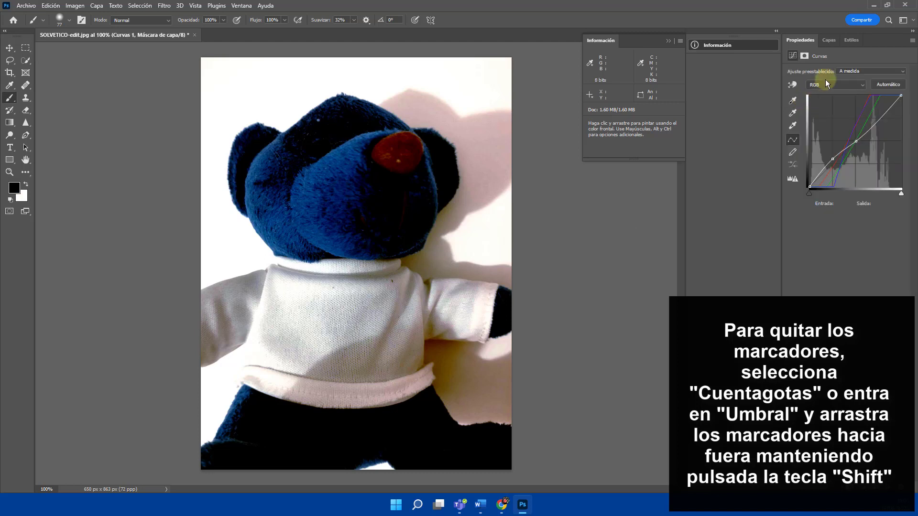
left_click(825, 83)
left_click(817, 115)
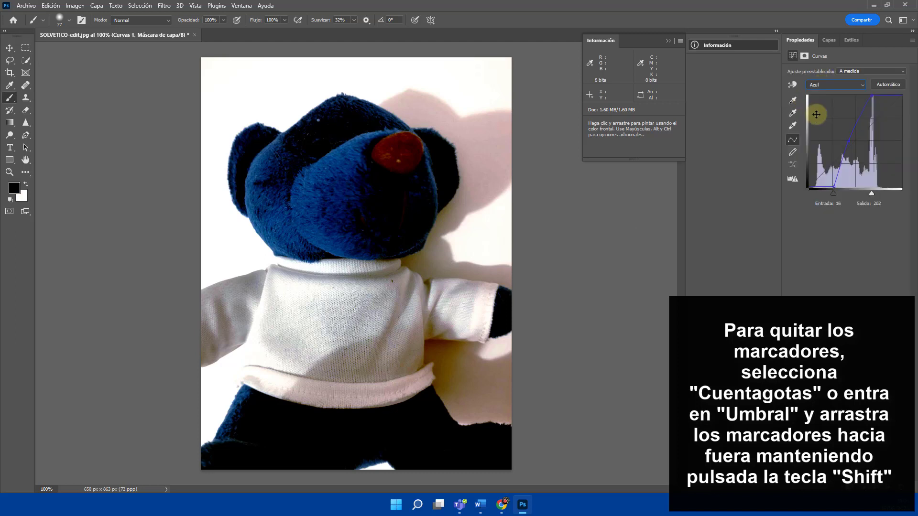
mouse_move(834, 187)
left_mouse_down()
mouse_move(812, 175)
mouse_move(834, 190)
left_mouse_up()
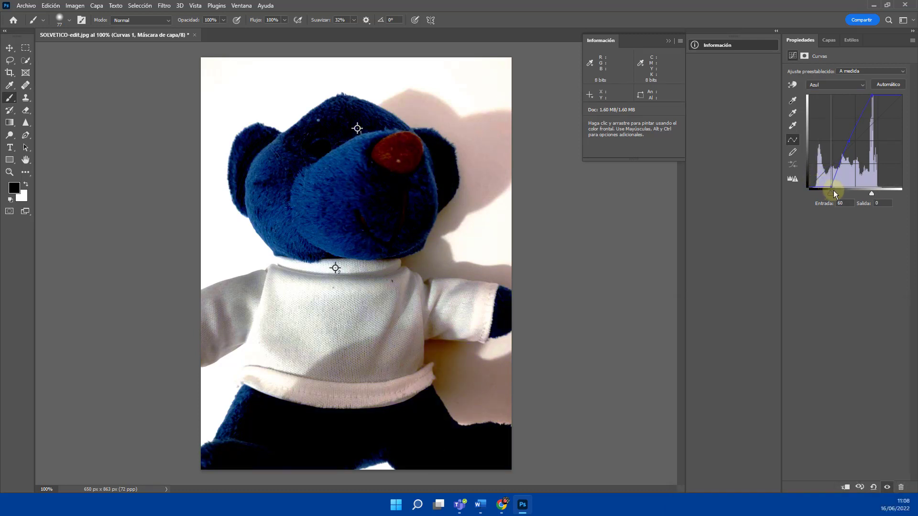
left_click_drag(850, 138, 847, 141)
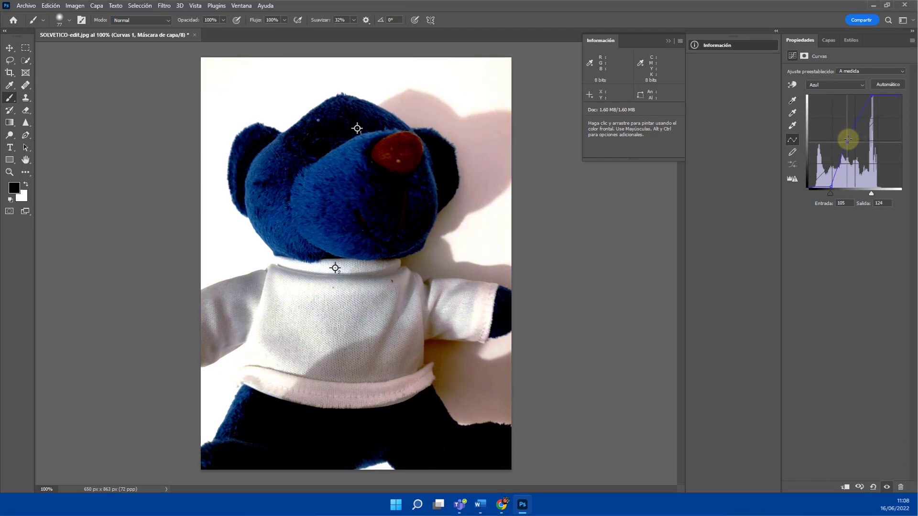
- Switch the Curves 1 adjustment to the red channel for editing
left_click(607, 139)
left_click(397, 184)
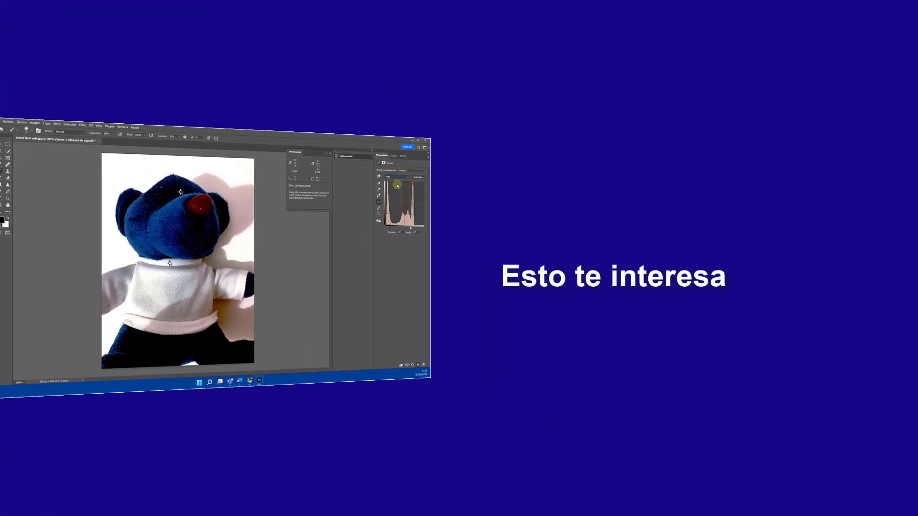